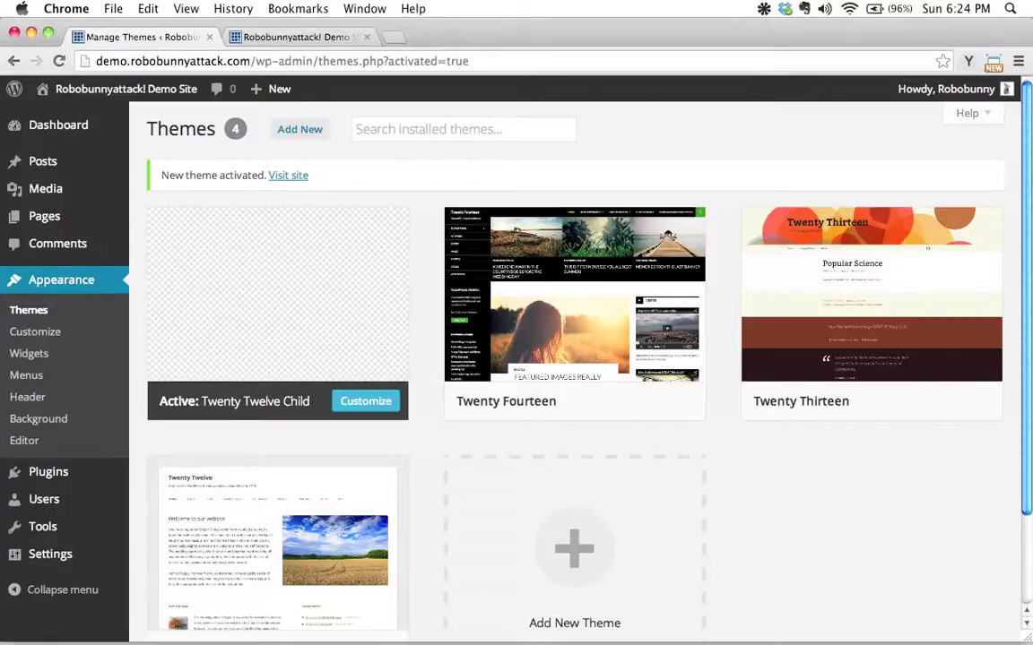
View the demo site's front page with the active child theme, and return to the Themes page.
mouse_move(320, 300)
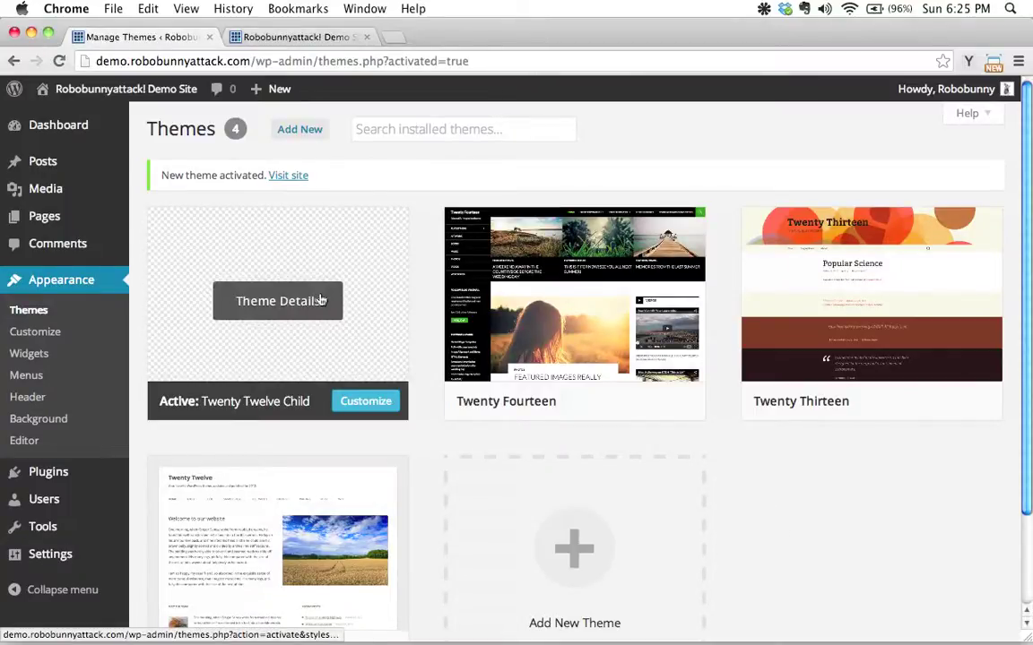
left_click(314, 37)
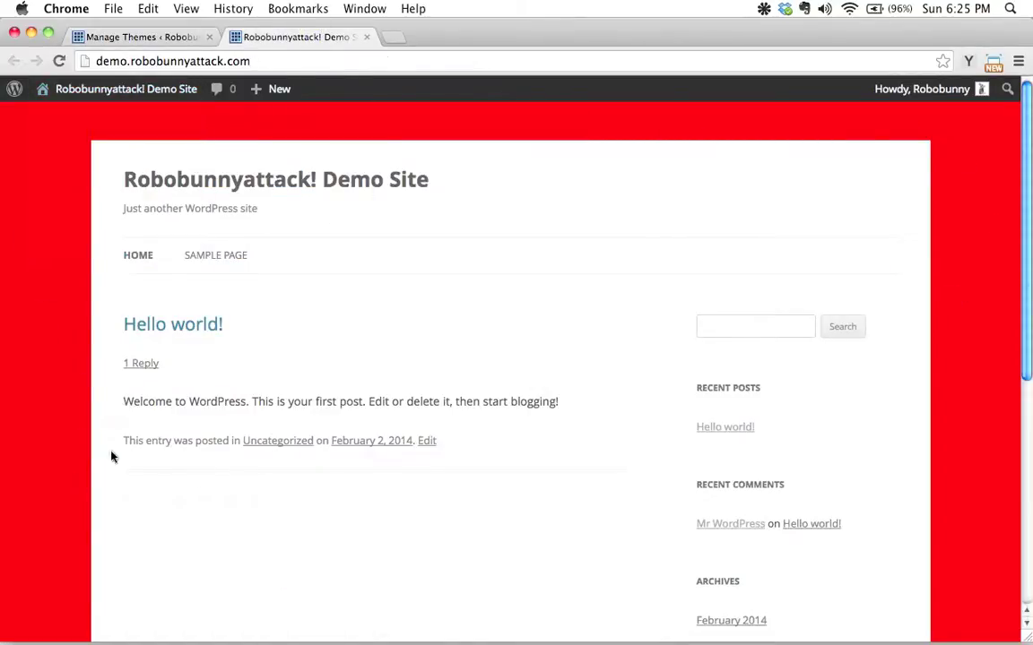
left_click(136, 37)
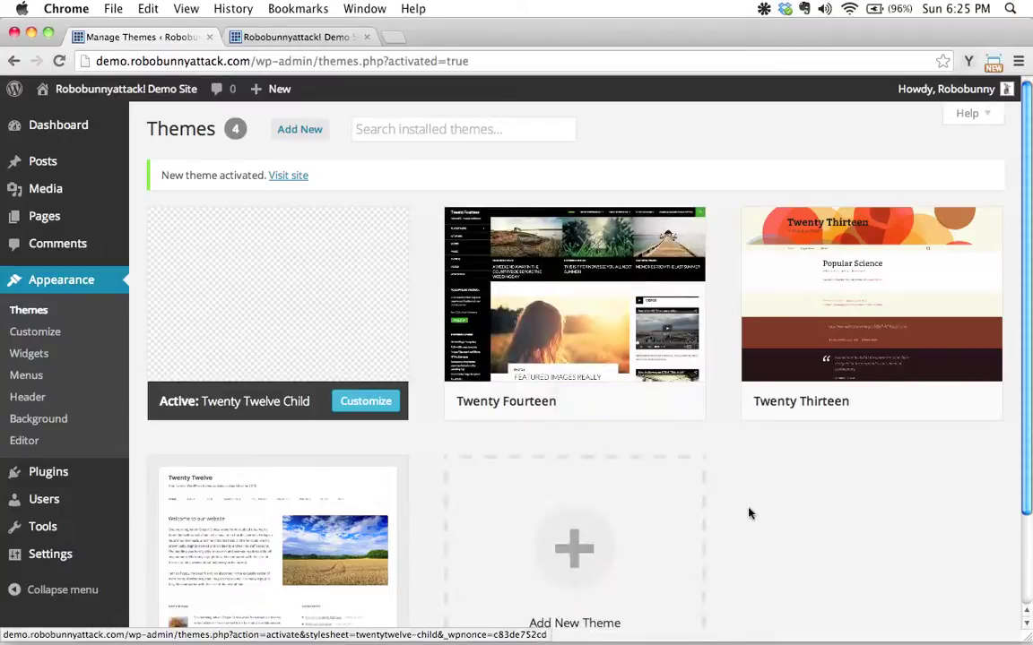
Hide the open windows, view the desktop image screenshot.png in Preview, and quit Preview.
key("super+h")
key("super+h")
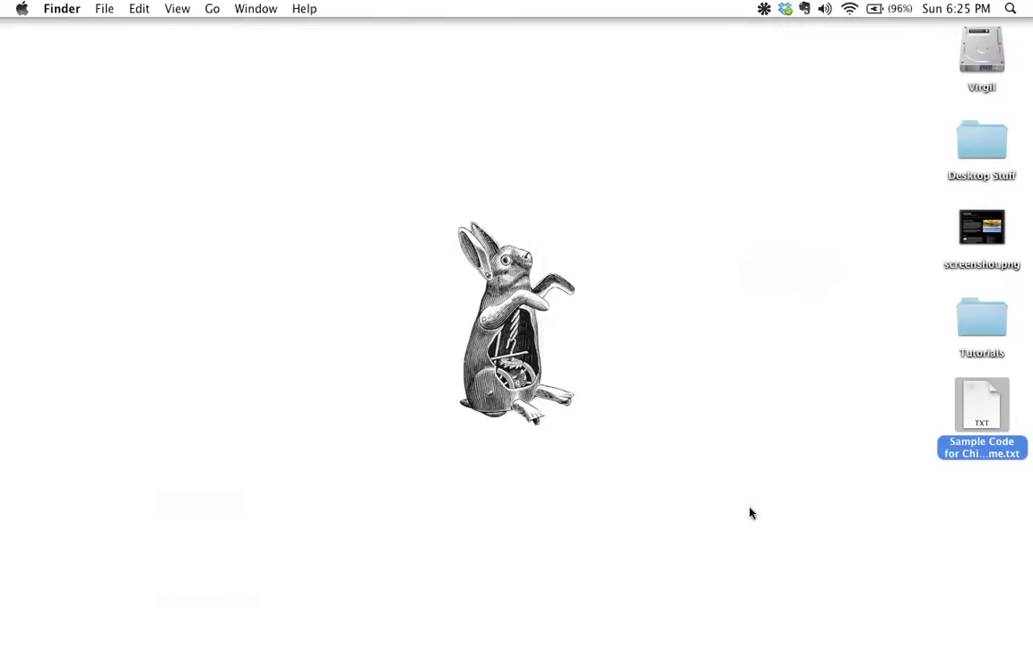
left_click(715, 387)
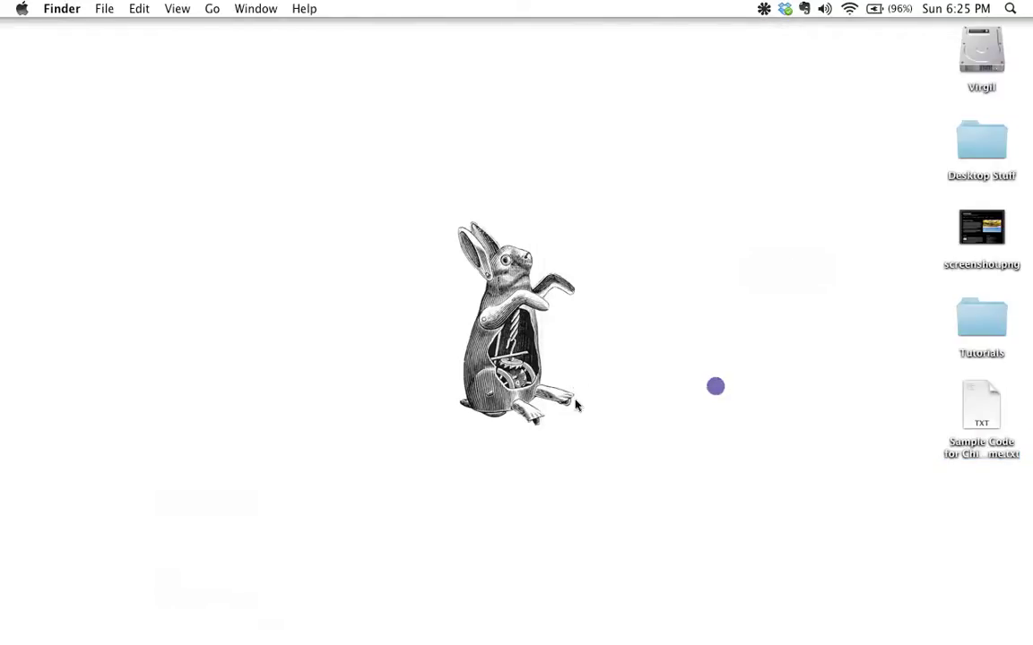
double_click(985, 226)
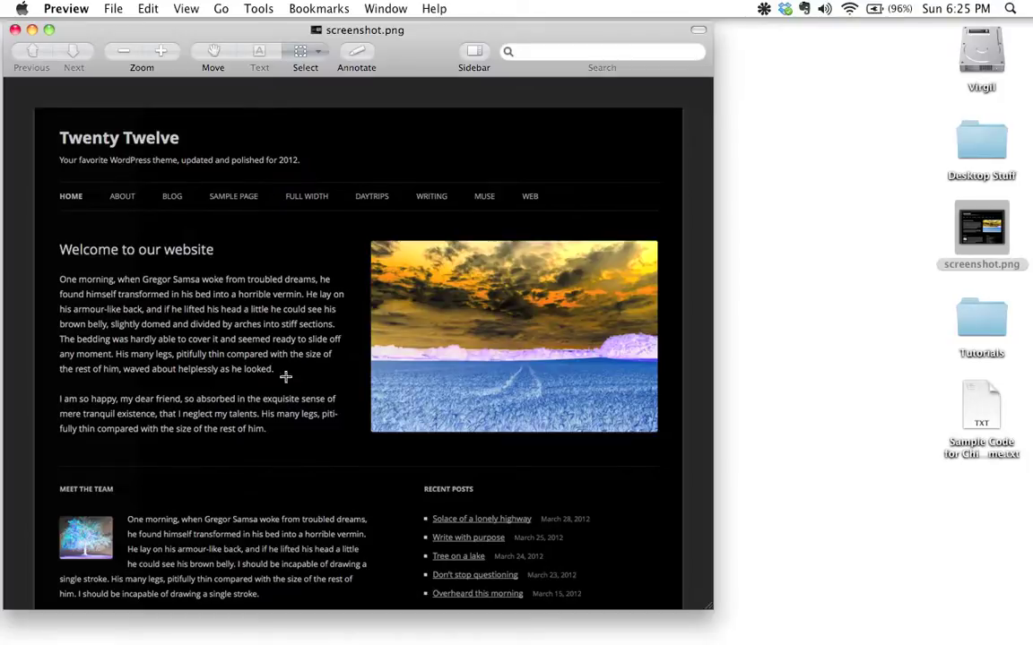
key("super+q")
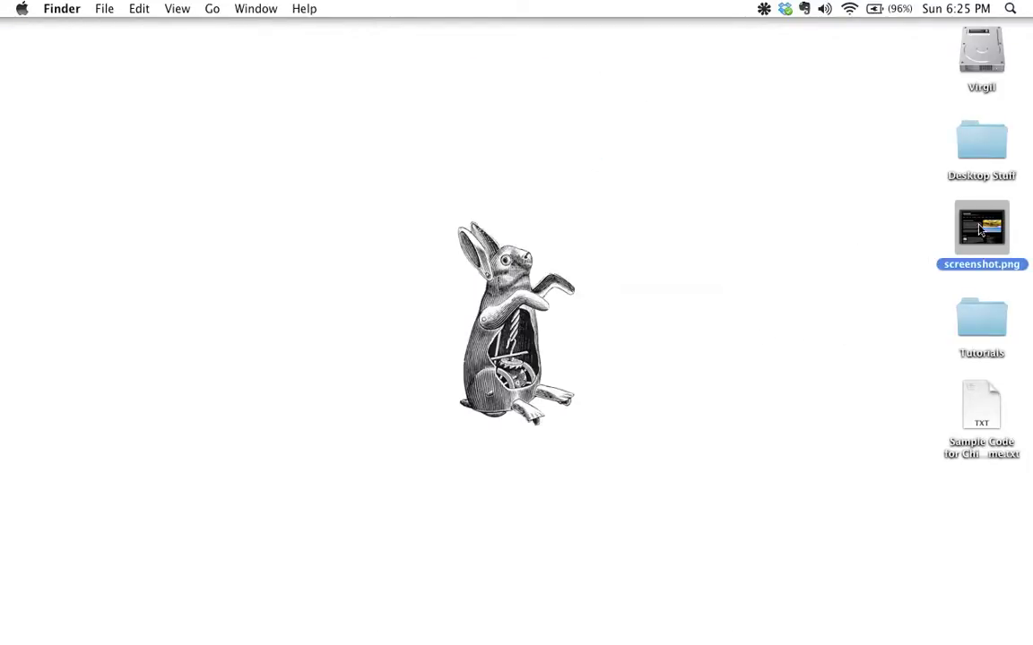
Check the pixel dimensions of screenshot.png in its file info, compare with the theme thumbnails in Chrome, and close the info.
key("super+i")
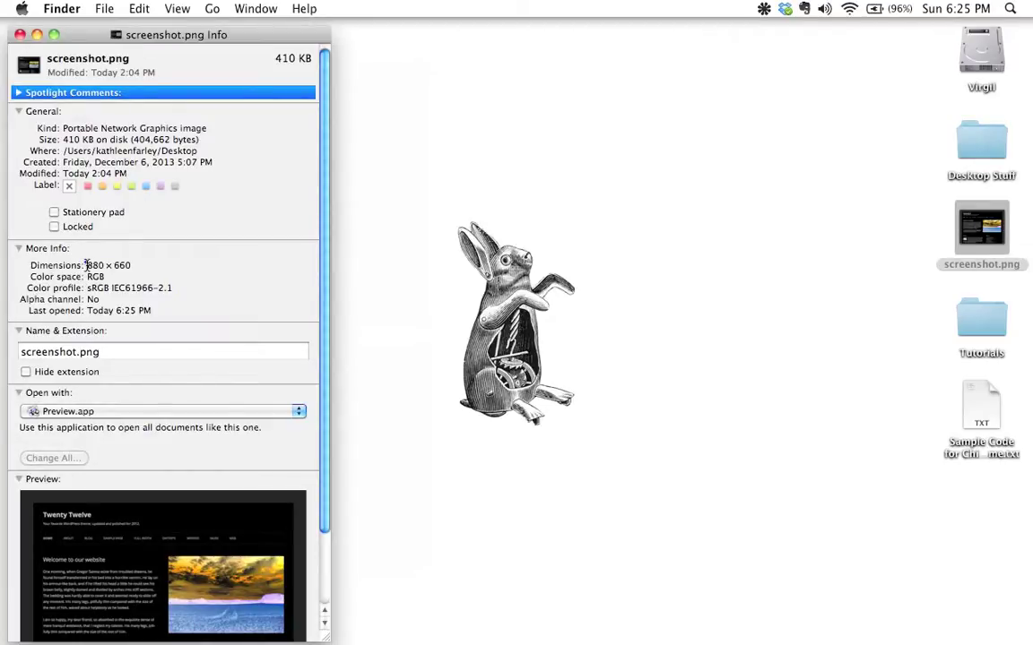
left_click_drag(86, 265, 138, 262)
key("super+Tab")
key("super+Tab")
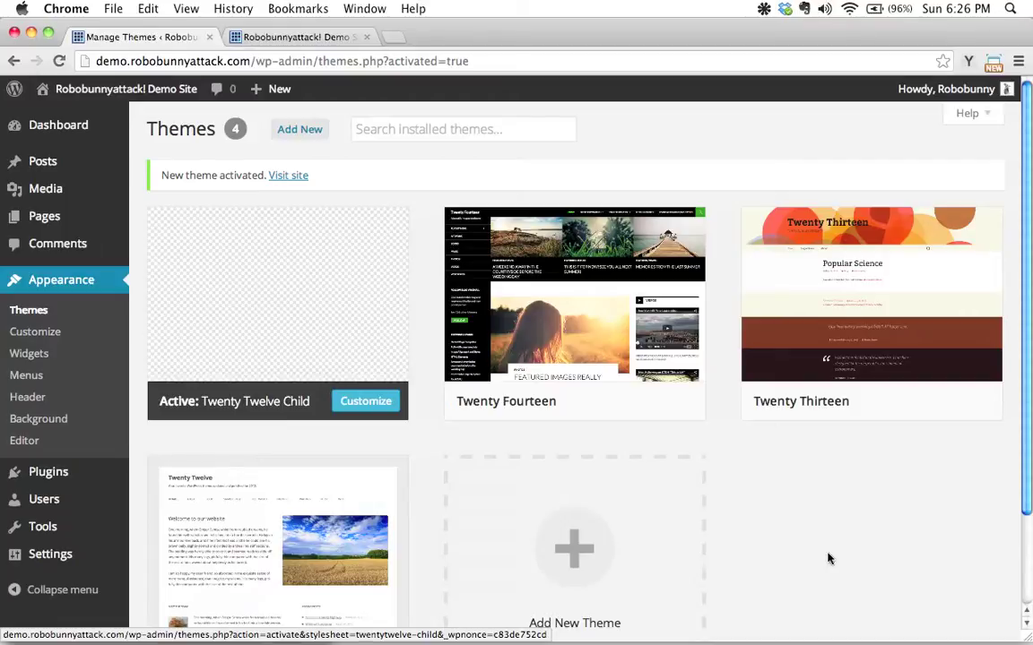
key("super+h")
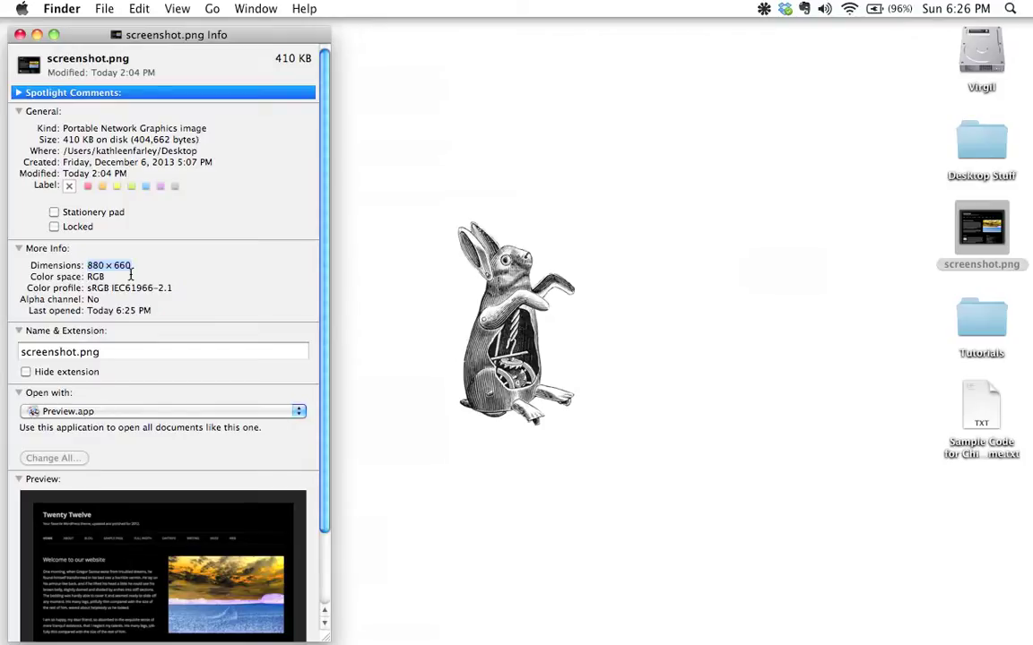
left_click(20, 34)
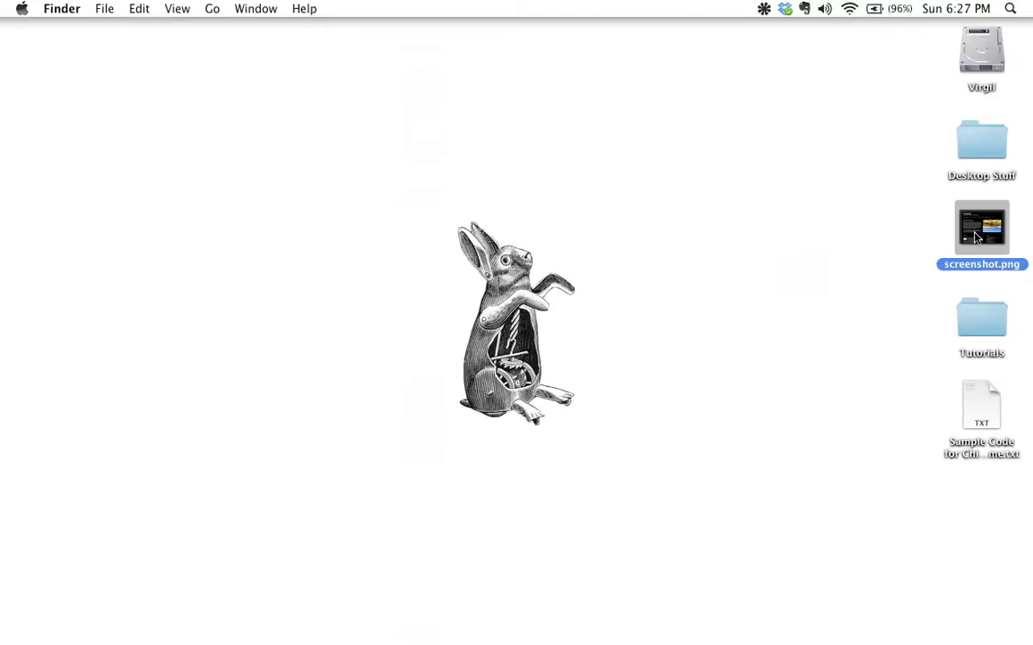
Switch to Cyberduck and open the twentytwelve-child folder on the Bluehost server.
mouse_move(858, 638)
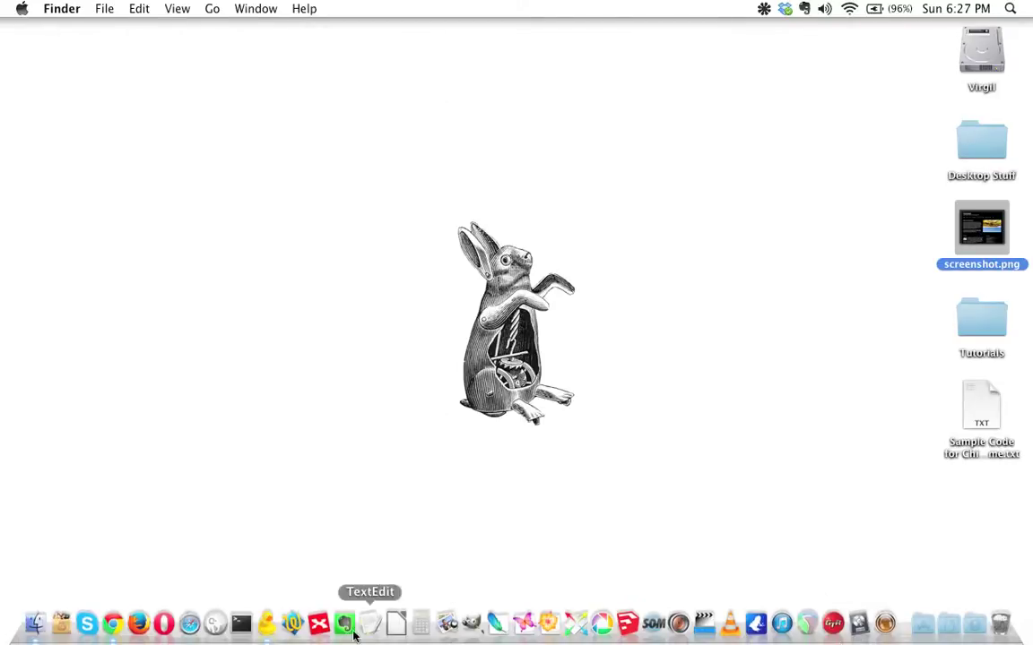
left_click(268, 635)
left_click_drag(695, 37, 262, 18)
double_click(269, 190)
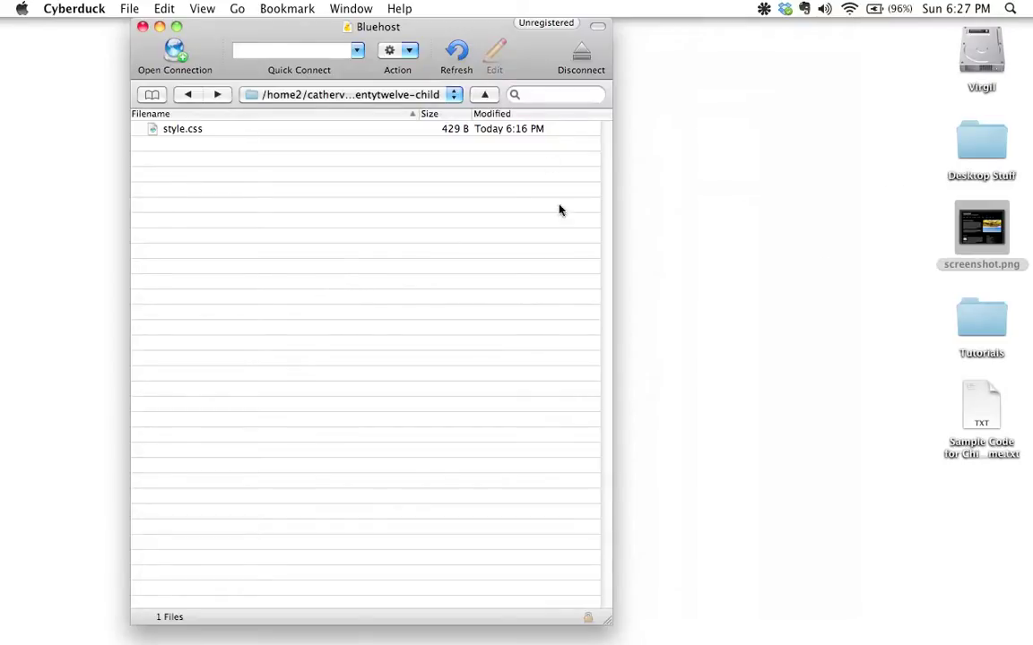
left_click(400, 22)
Upload screenshot.png from the desktop into the twentytwelve-child folder and refresh the remote file list.
left_click_drag(981, 231, 421, 233)
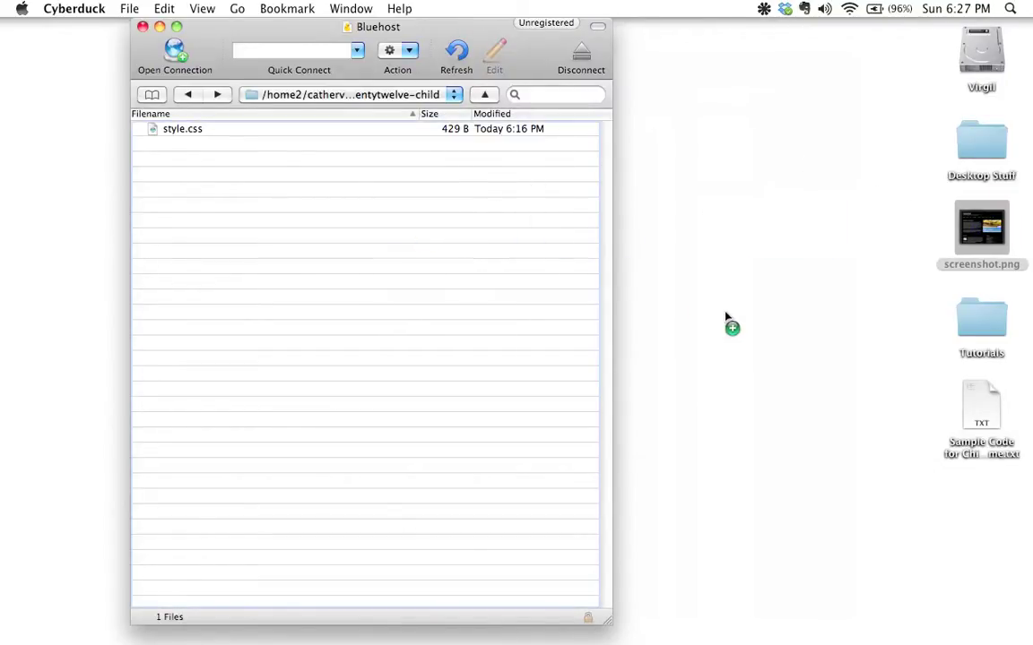
left_click_drag(276, 43, 752, 70)
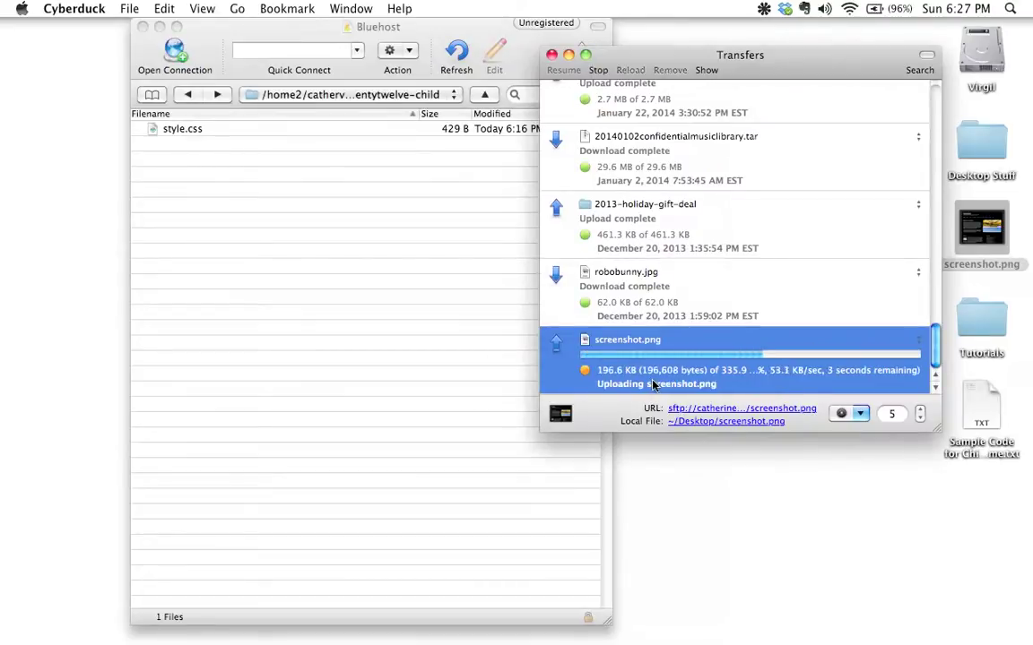
left_click(311, 441)
left_click(456, 51)
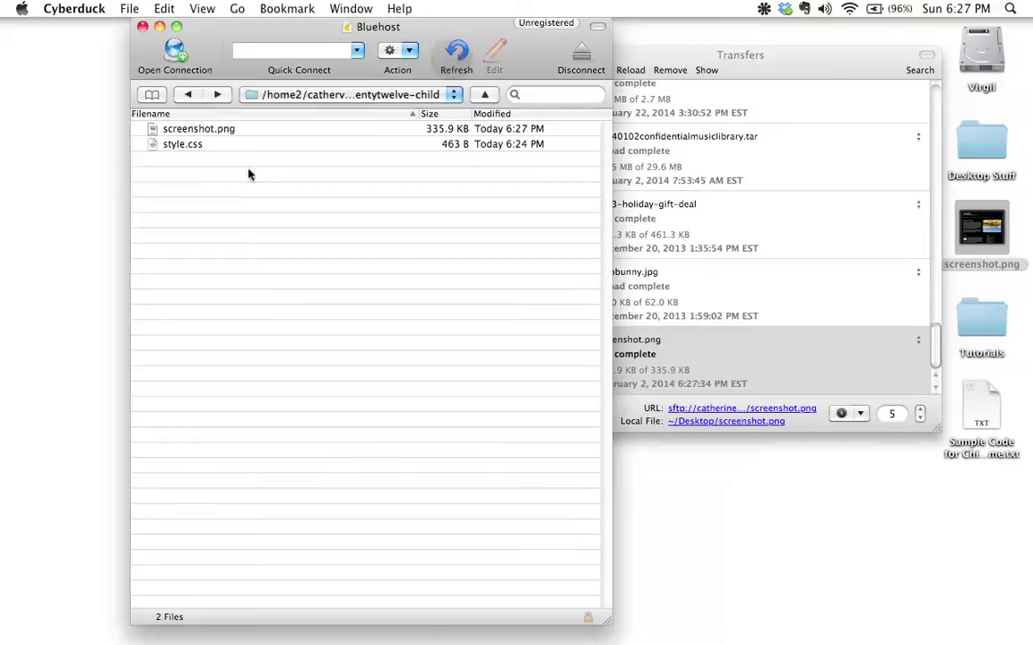
Return to the parent themes folder and expand twentytwelve-child to check that screenshot.png sits beside style.css.
left_click(222, 135)
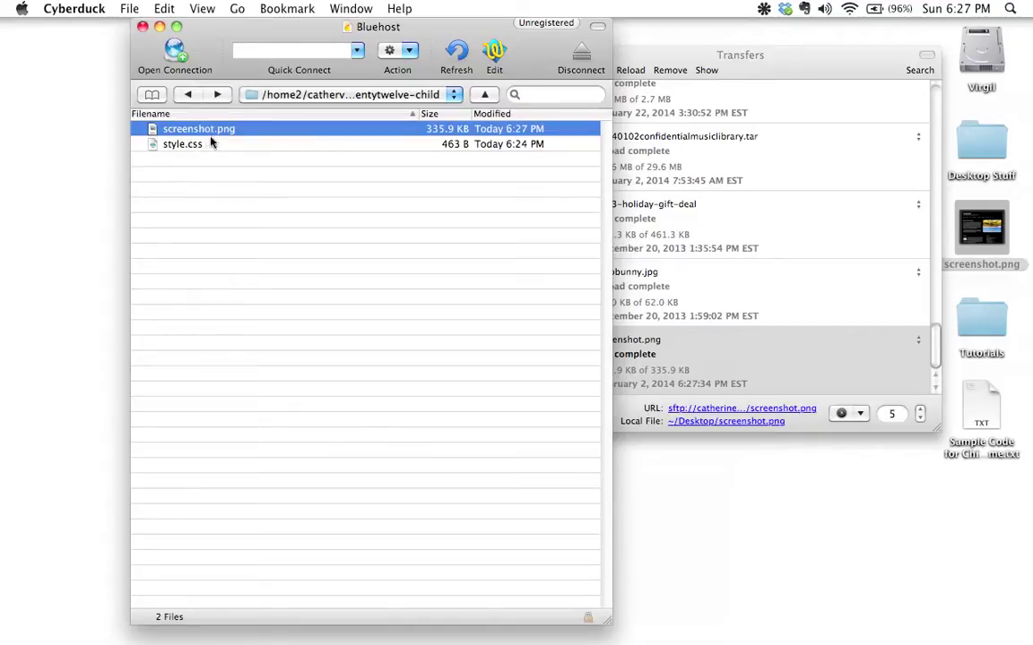
left_click(182, 93)
left_click(140, 190)
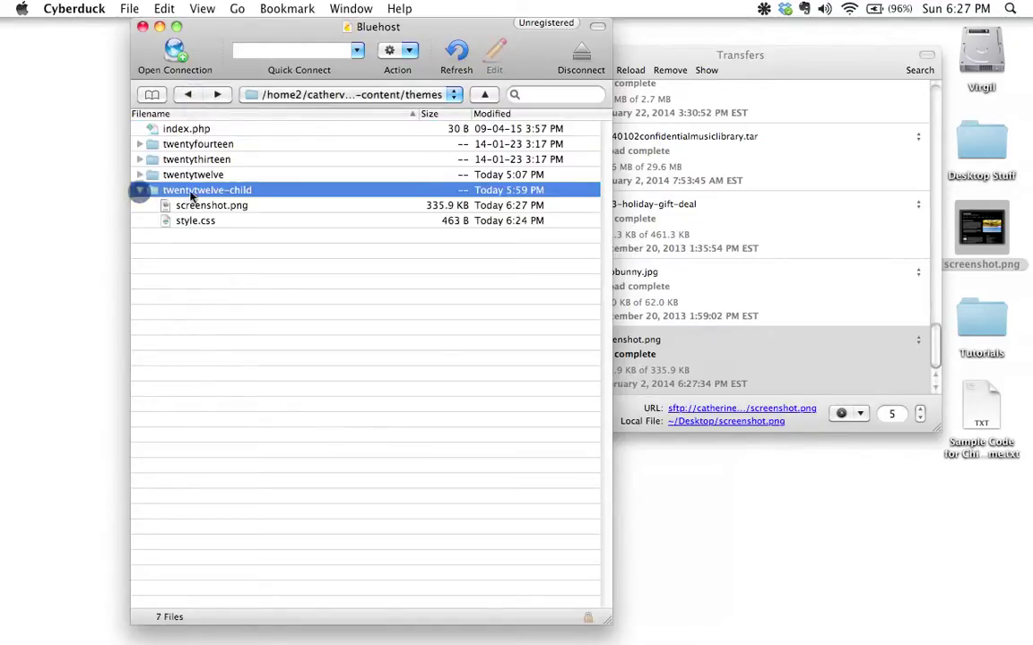
left_click(258, 266)
left_click(238, 208)
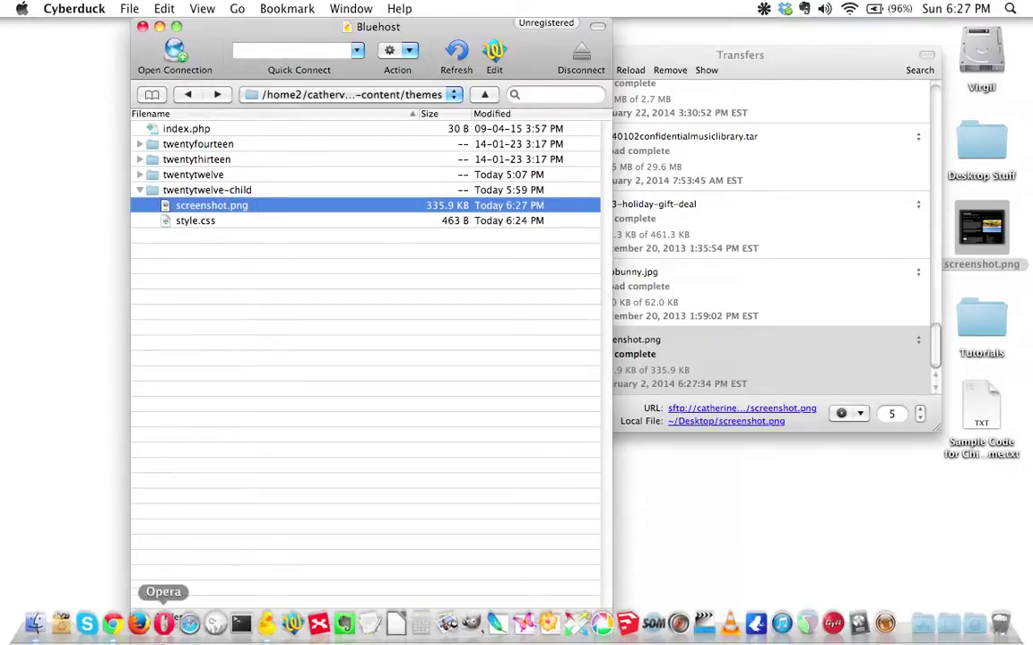
Switch to Chrome, reload the Themes page, and check the Twenty Twelve Child theme's thumbnail.
left_click(112, 625)
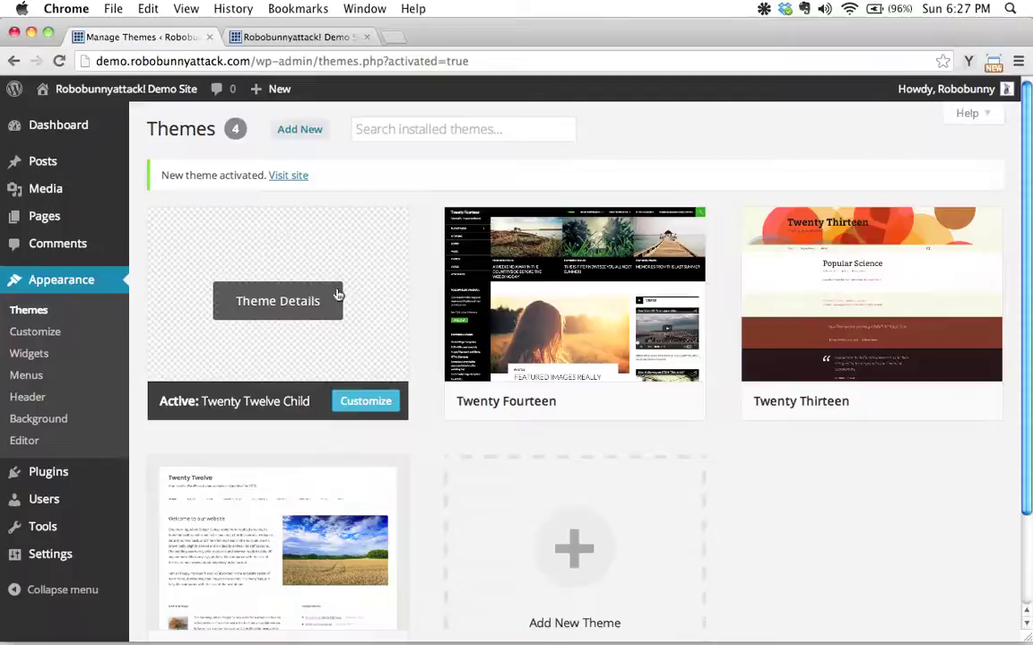
left_click(58, 62)
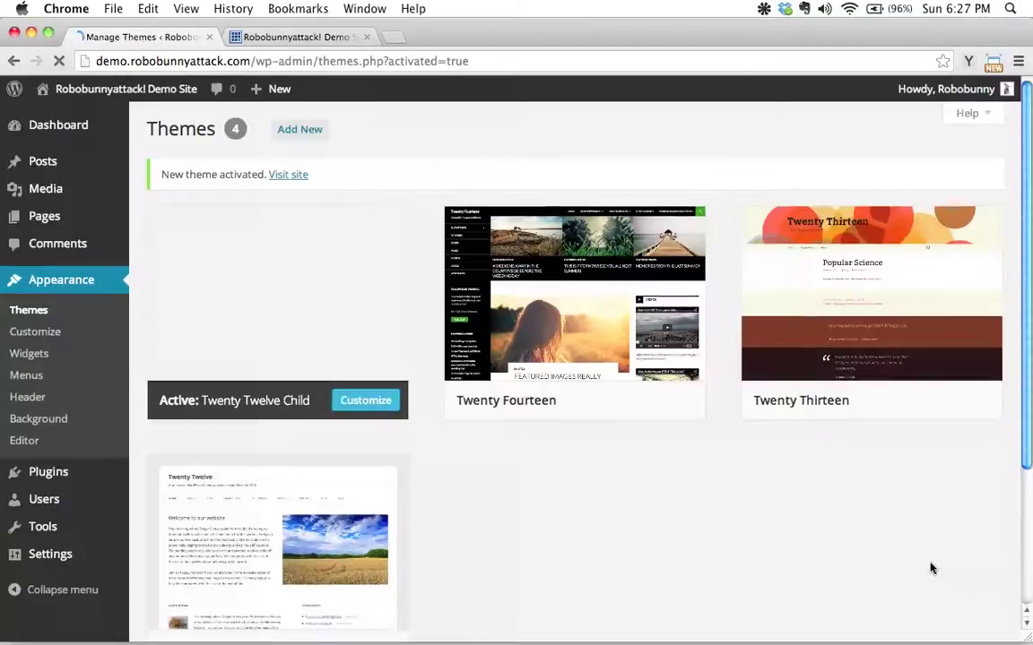
scroll(946, 570, "down", 3)
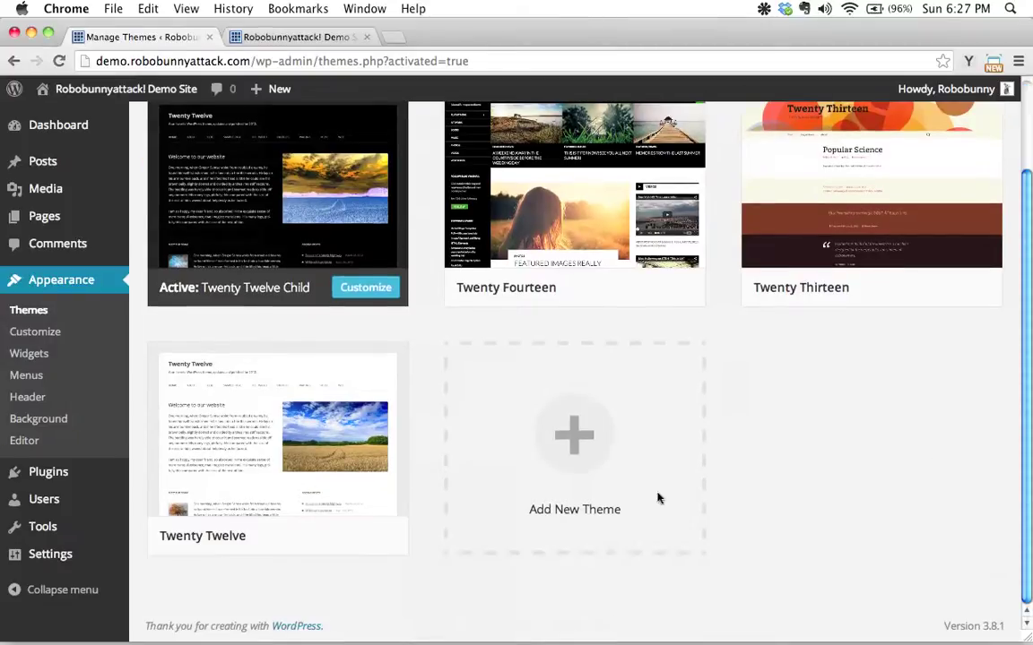
scroll(963, 571, "up", 3)
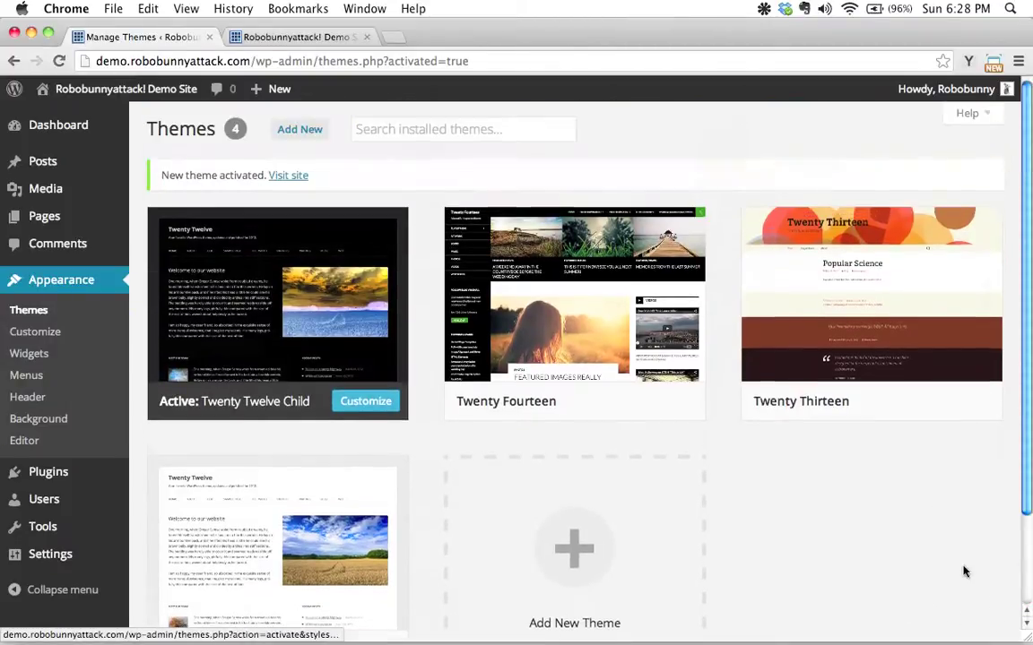
mouse_move(201, 299)
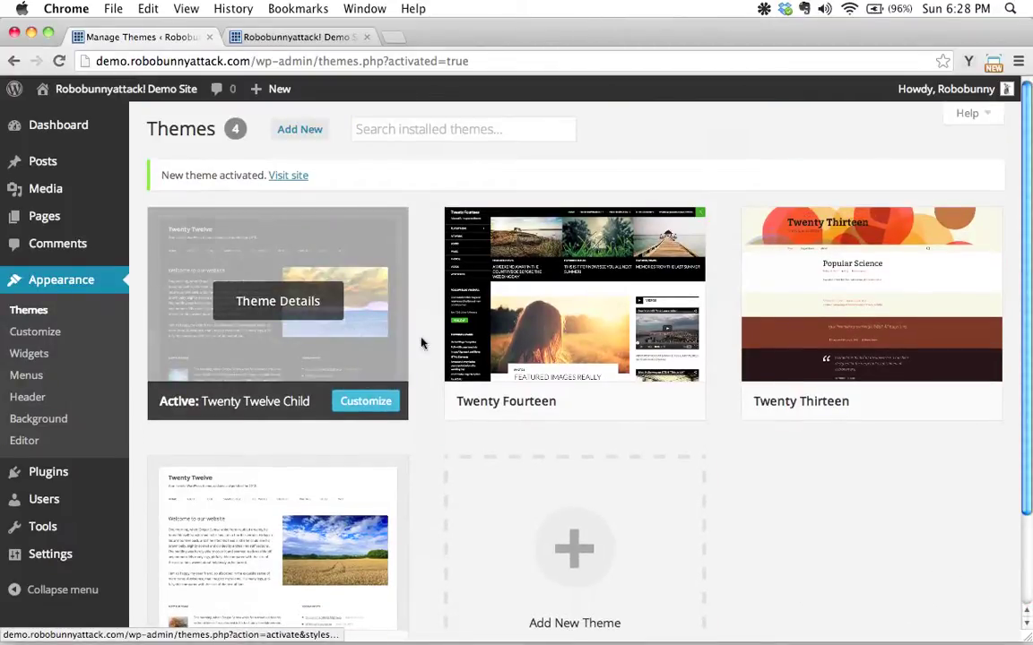